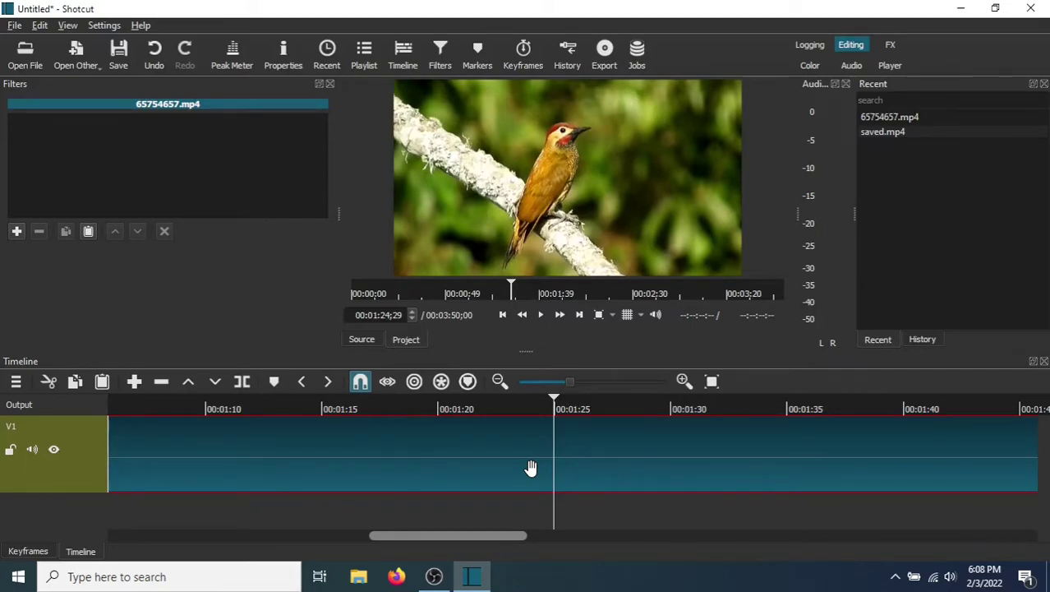
Split the bird clip at 00:01:24;25 and again at about 00:01:26;28
{"action": "left_click", "coordinate": [554, 401]}
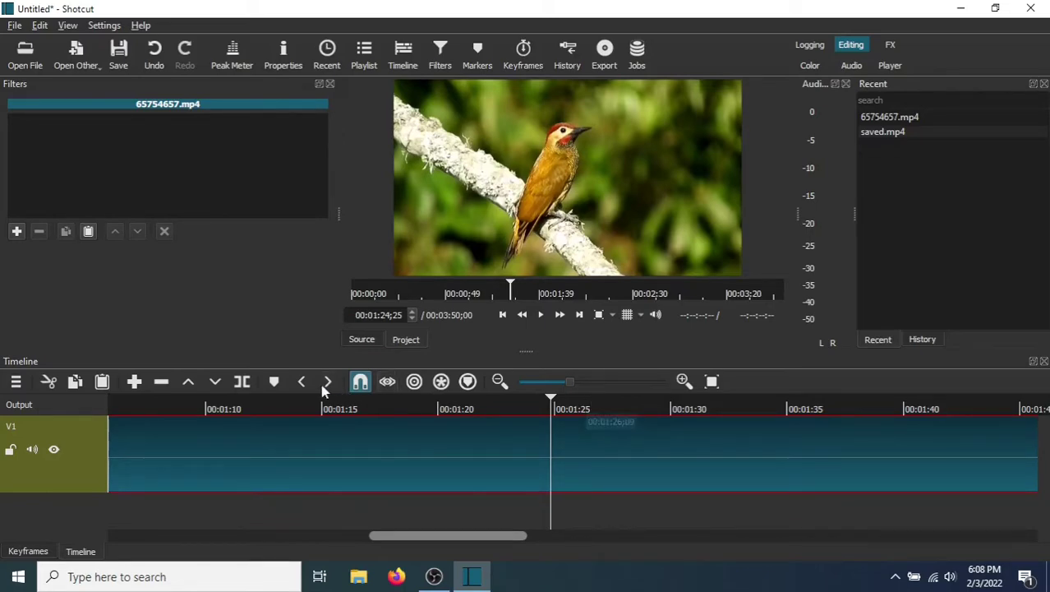
{"action": "left_click", "coordinate": [241, 382]}
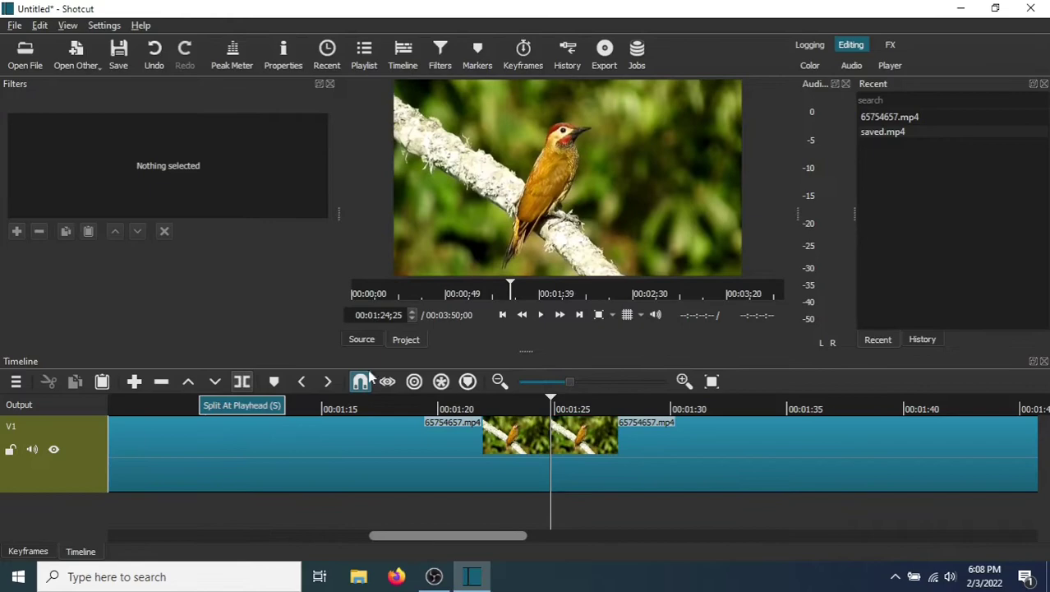
{"action": "left_click_drag", "start_coordinate": [550, 403], "coordinate": [602, 406]}
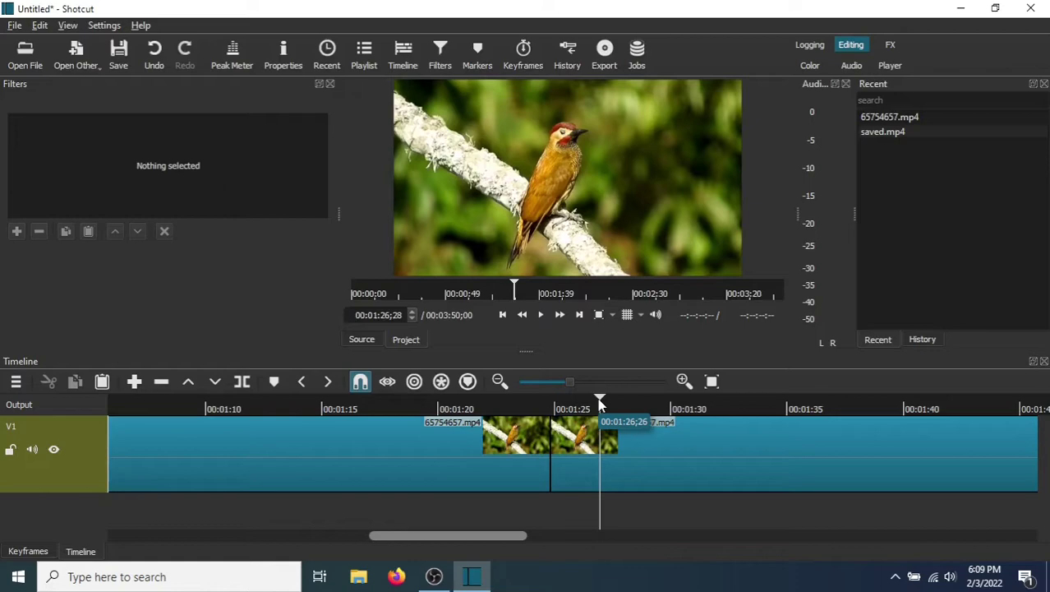
{"action": "left_click", "coordinate": [242, 383]}
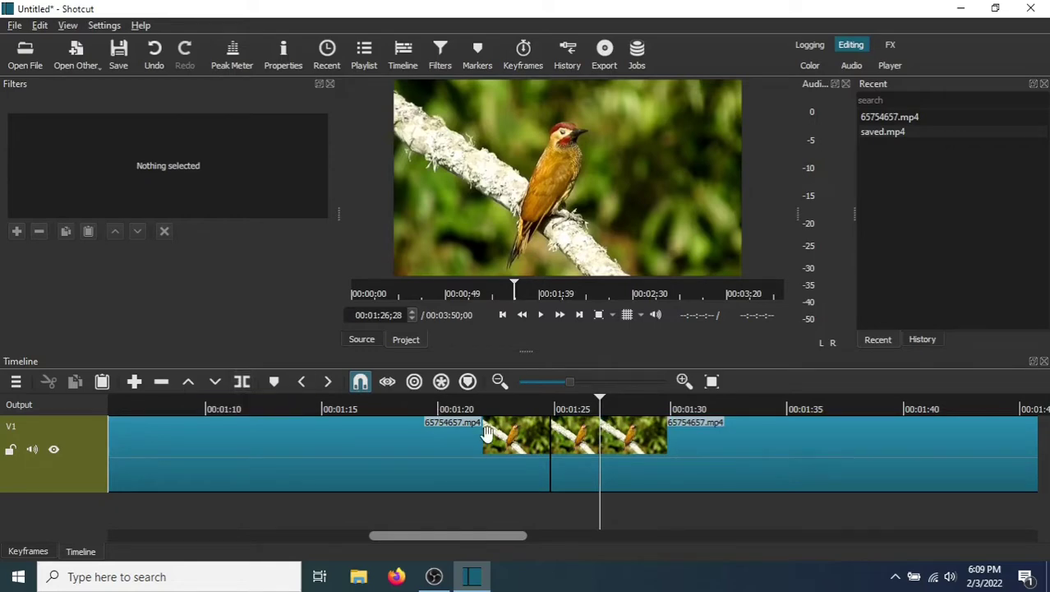
Select the short middle clip and add the Mask: Simple Shape filter
{"action": "left_click", "coordinate": [579, 451]}
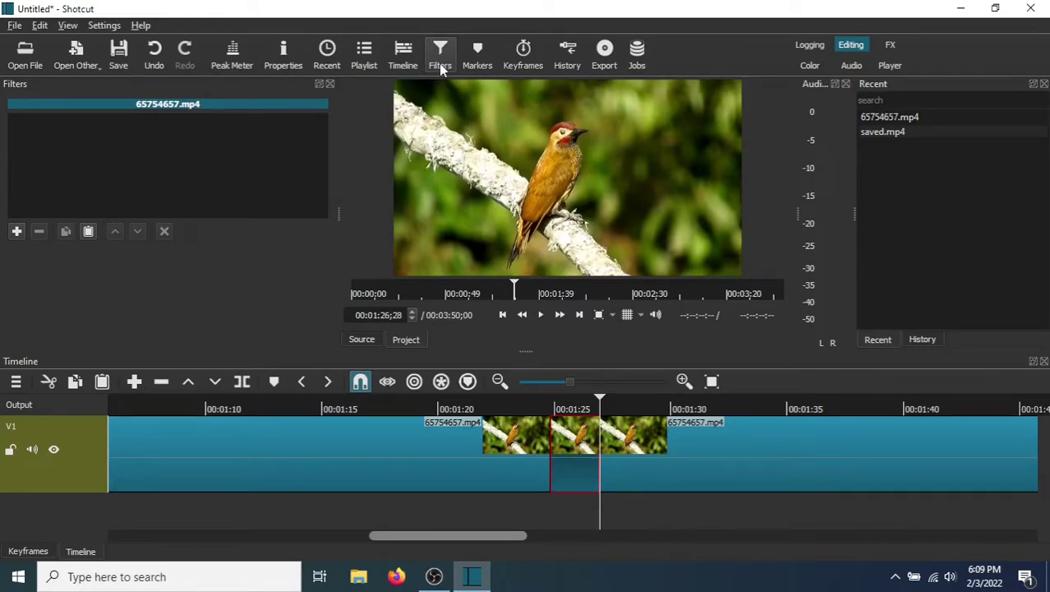
{"action": "left_click", "coordinate": [17, 233]}
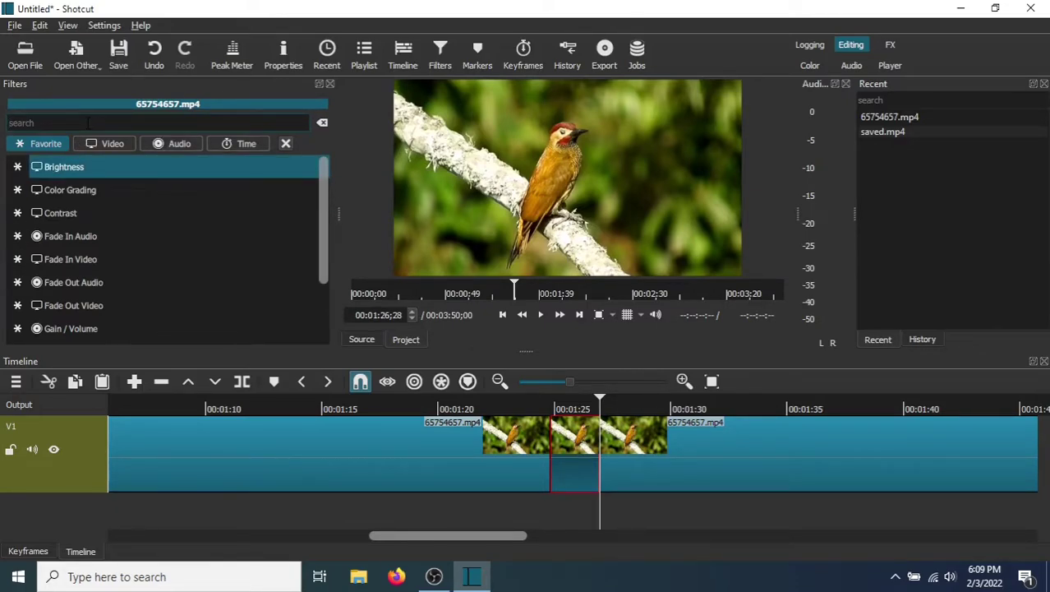
{"action": "type", "text": "mask"}
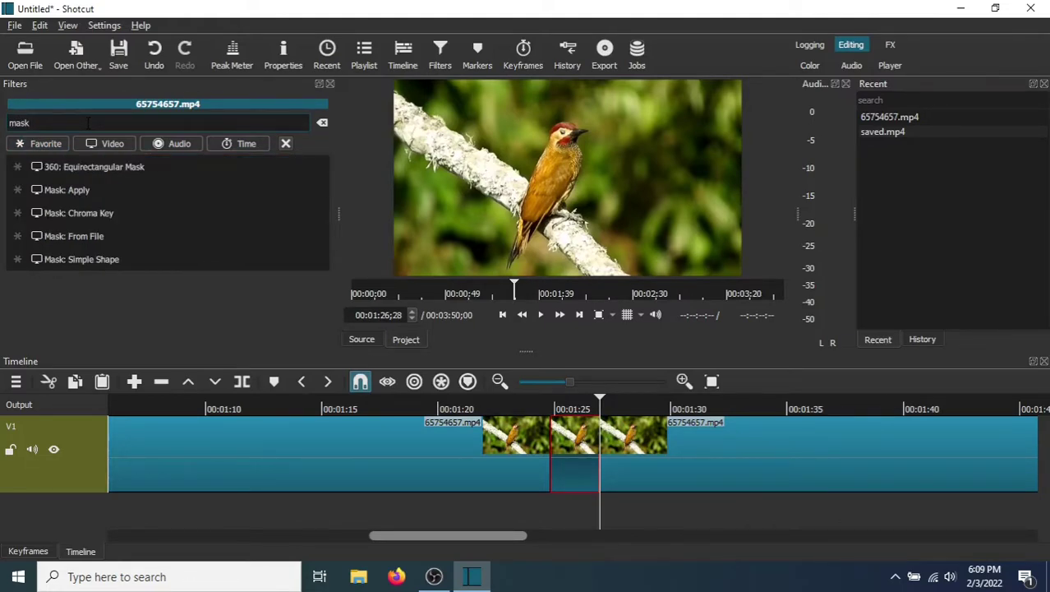
{"action": "left_click", "coordinate": [92, 260]}
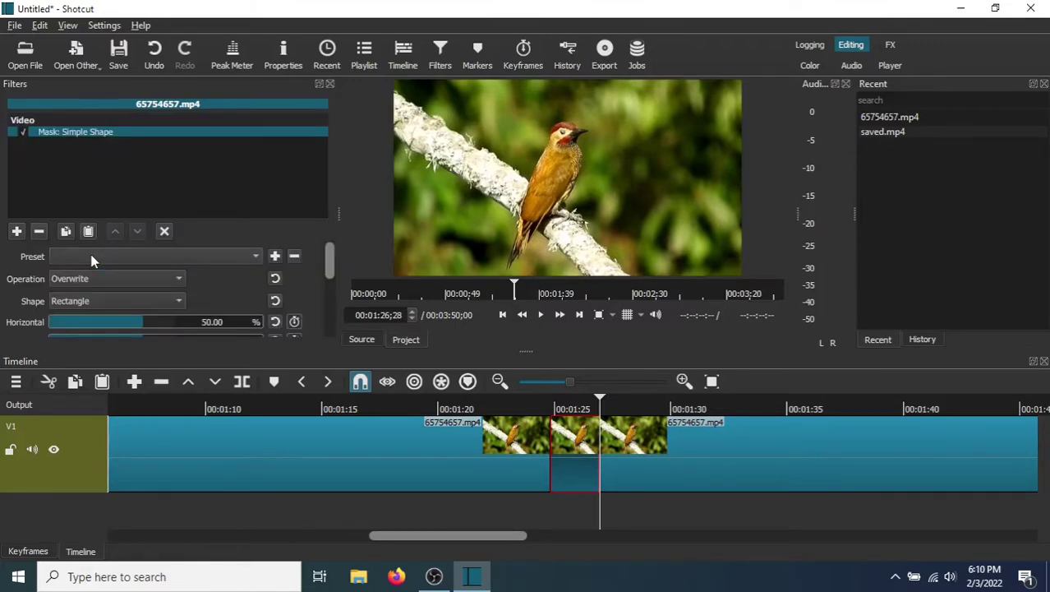
Add the Blur: Box filter to the middle clip
{"action": "left_click", "coordinate": [17, 232]}
{"action": "type", "text": "b"}
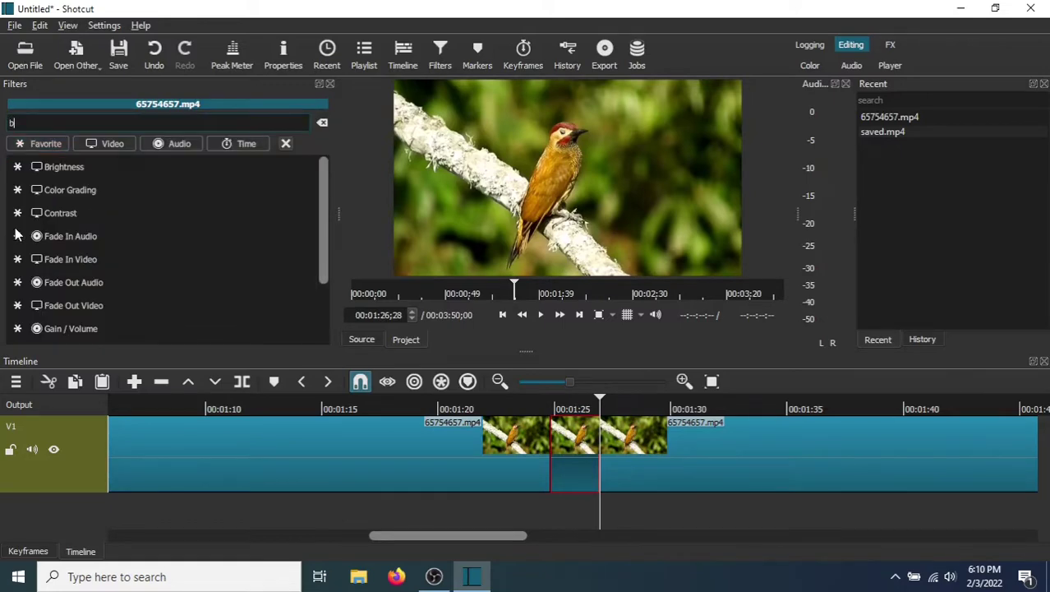
{"action": "type", "text": "lur"}
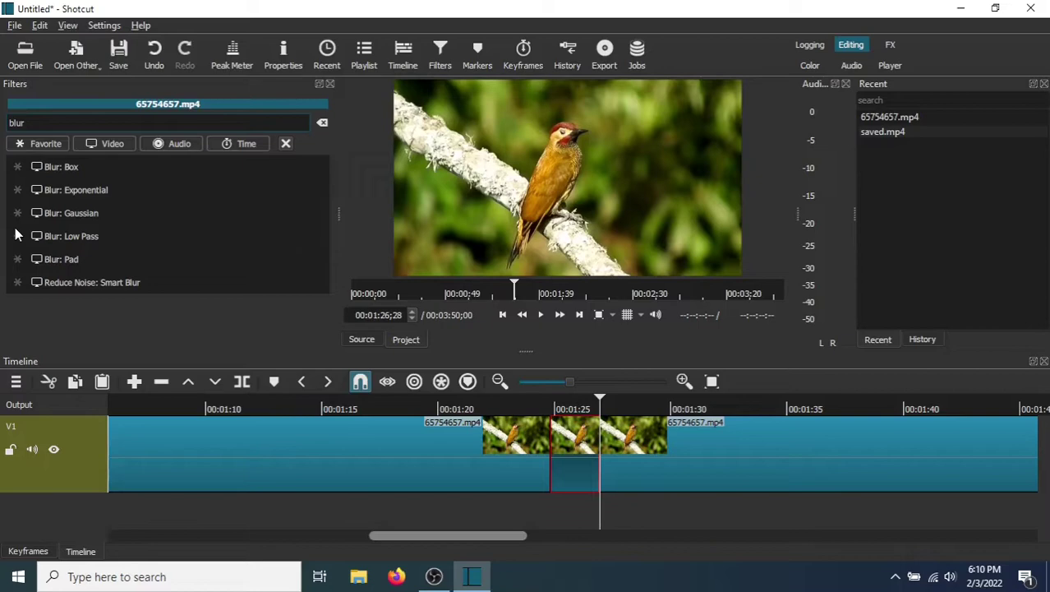
{"action": "left_click", "coordinate": [51, 168]}
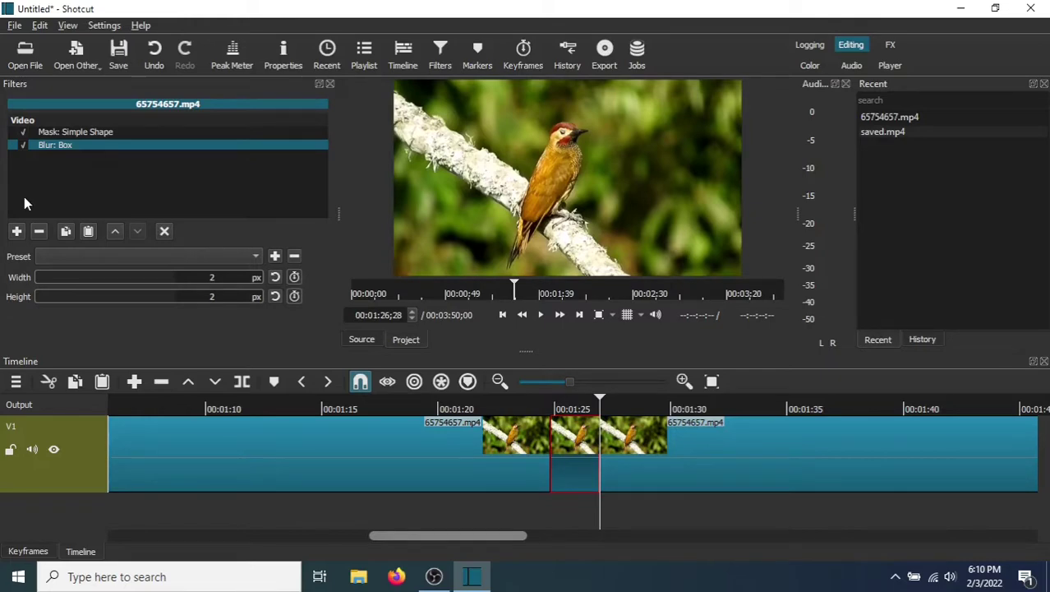
Add the Mask: Apply filter as the last filter in the stack
{"action": "left_click", "coordinate": [16, 231]}
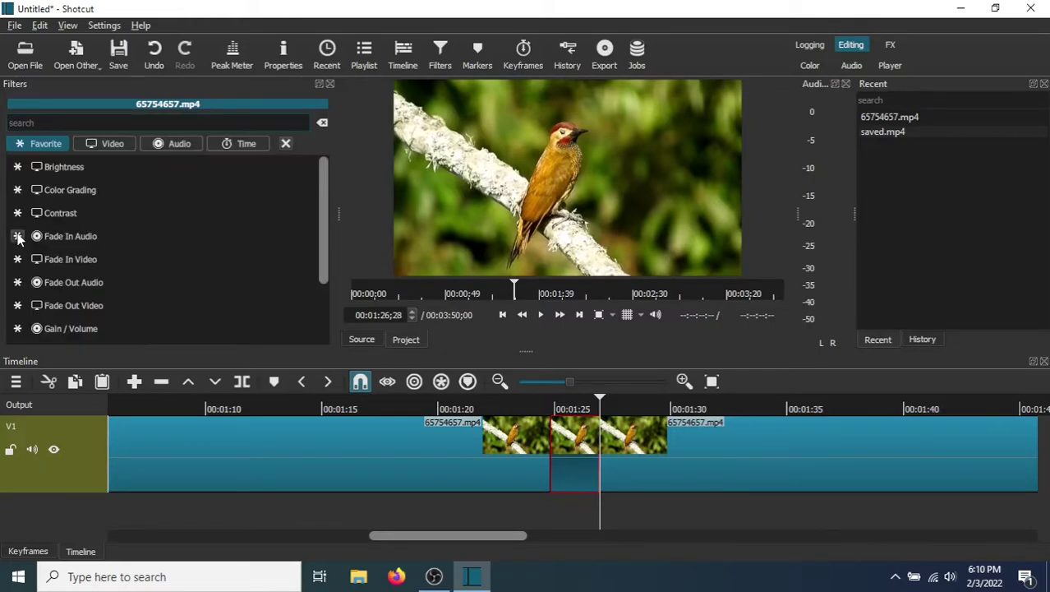
{"action": "type", "text": "mask"}
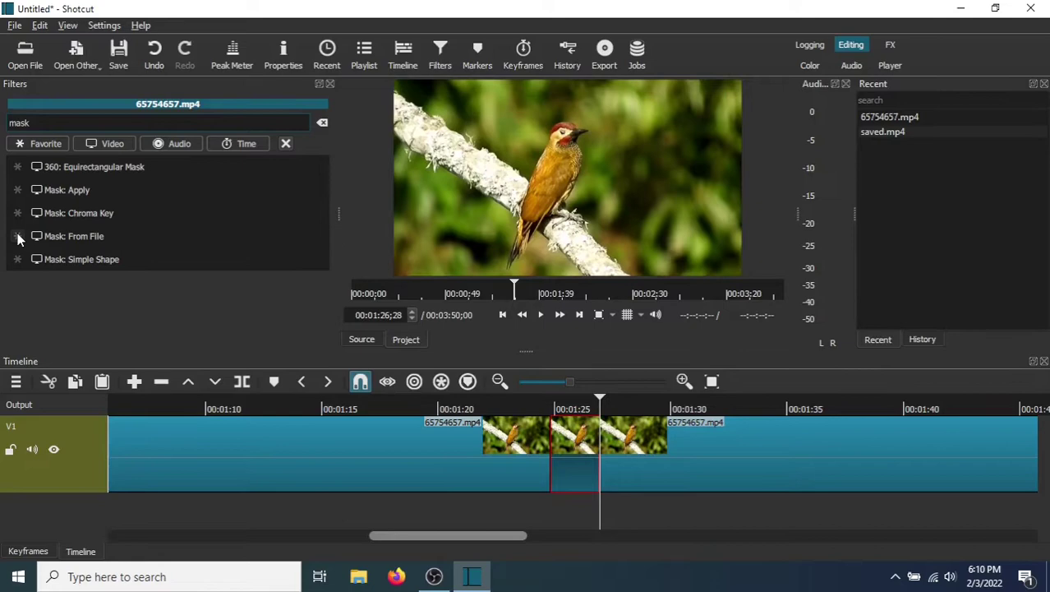
{"action": "left_click", "coordinate": [67, 189]}
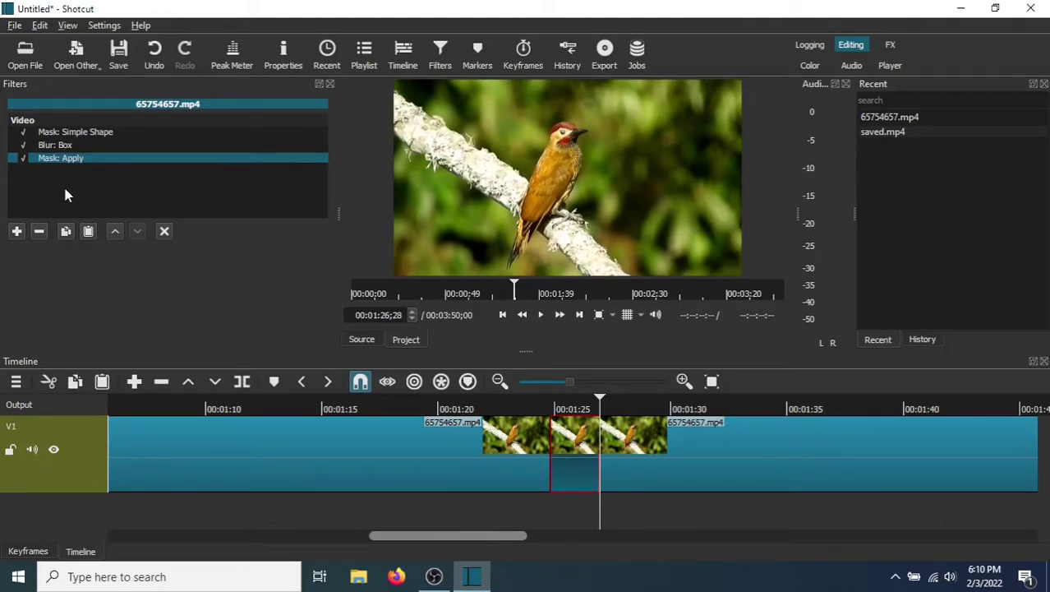
Raise the Blur: Box width to 51 px and height to 52 px
{"action": "left_click", "coordinate": [58, 133]}
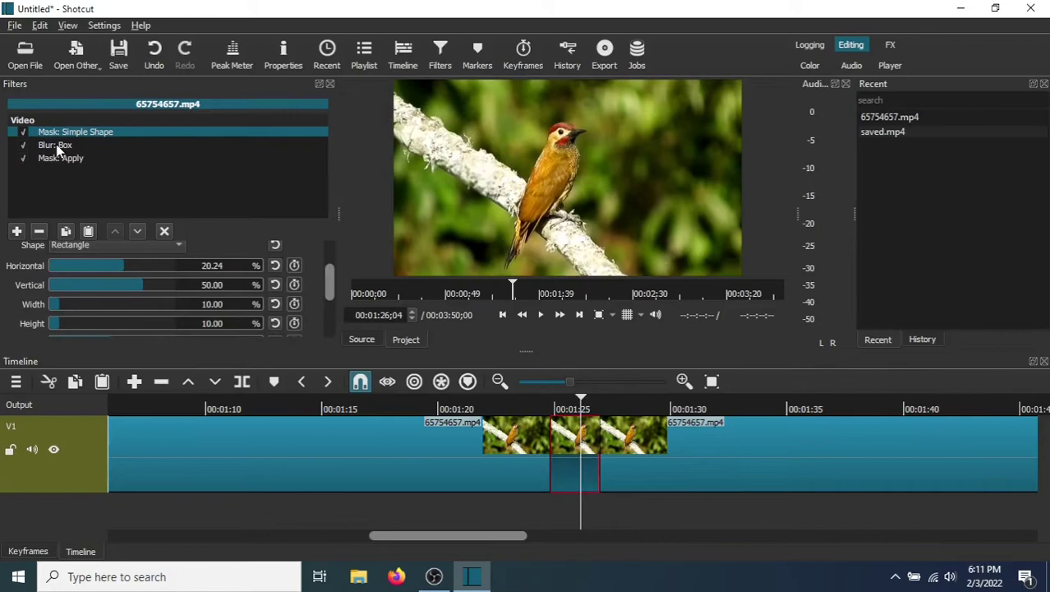
{"action": "left_click", "coordinate": [58, 147]}
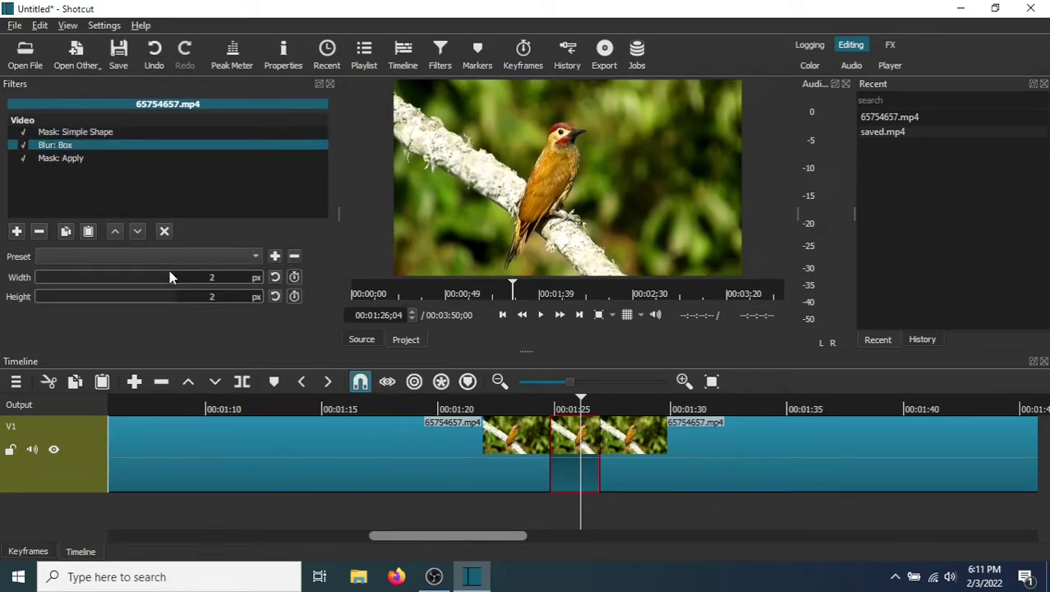
{"action": "left_click", "coordinate": [58, 279]}
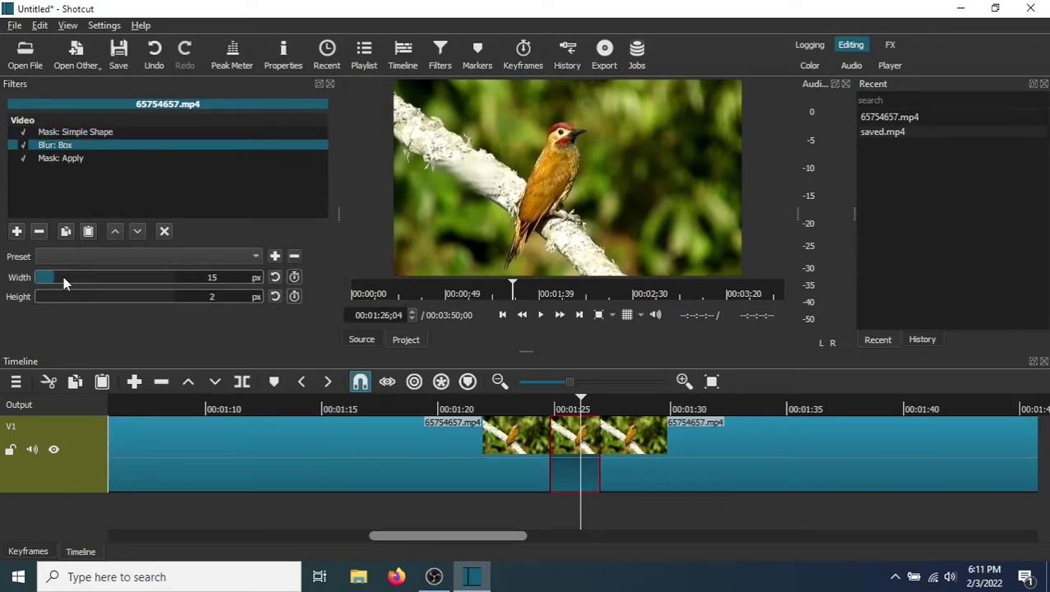
{"action": "left_click_drag", "start_coordinate": [63, 276], "coordinate": [116, 288]}
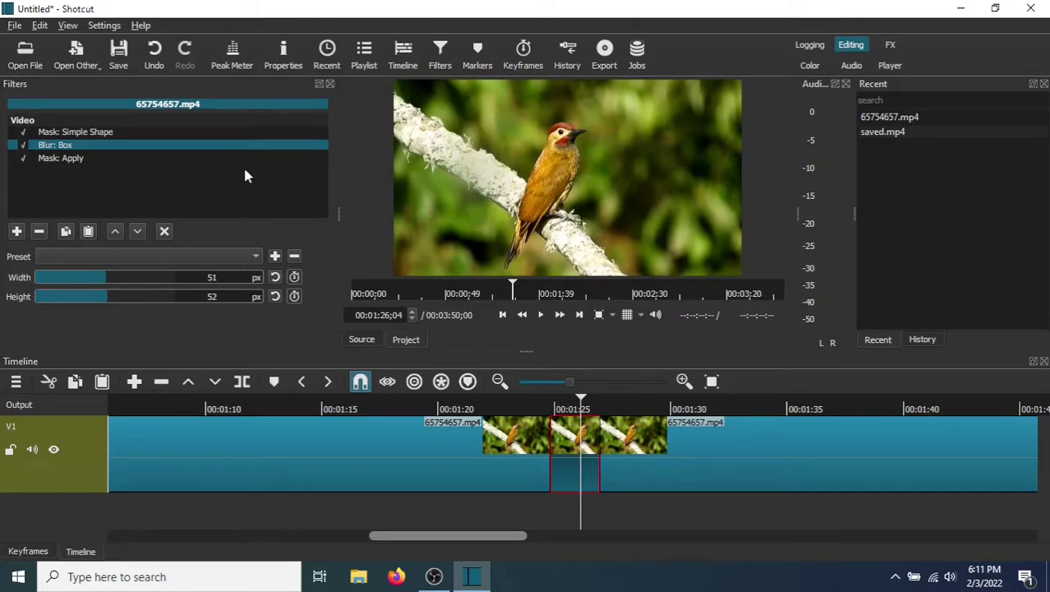
Enlarge the Simple Shape mask rectangle, making it wider and taller
{"action": "left_click", "coordinate": [82, 133]}
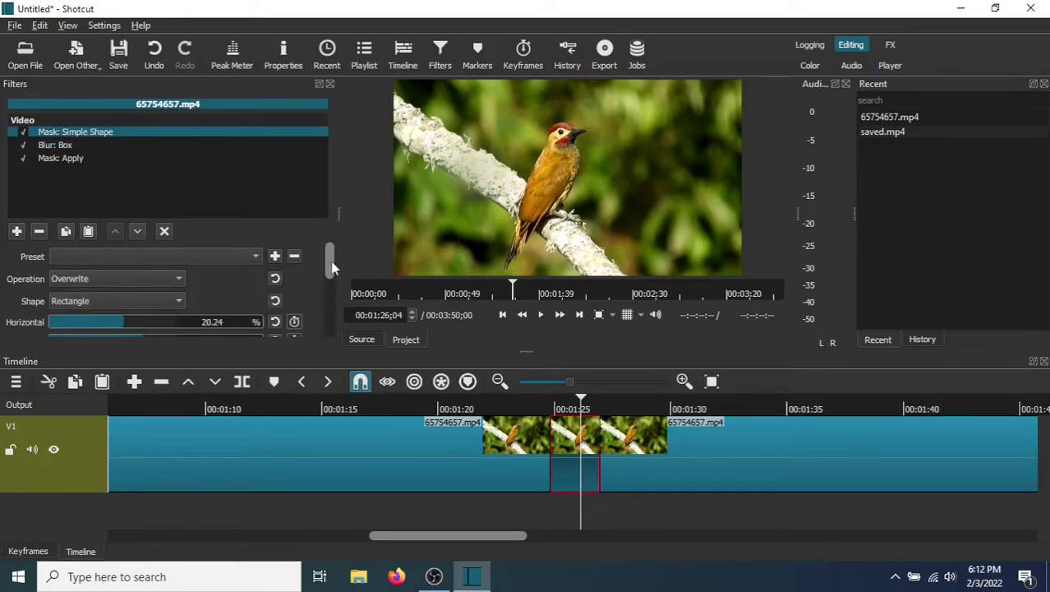
{"action": "left_click_drag", "start_coordinate": [333, 265], "coordinate": [331, 292]}
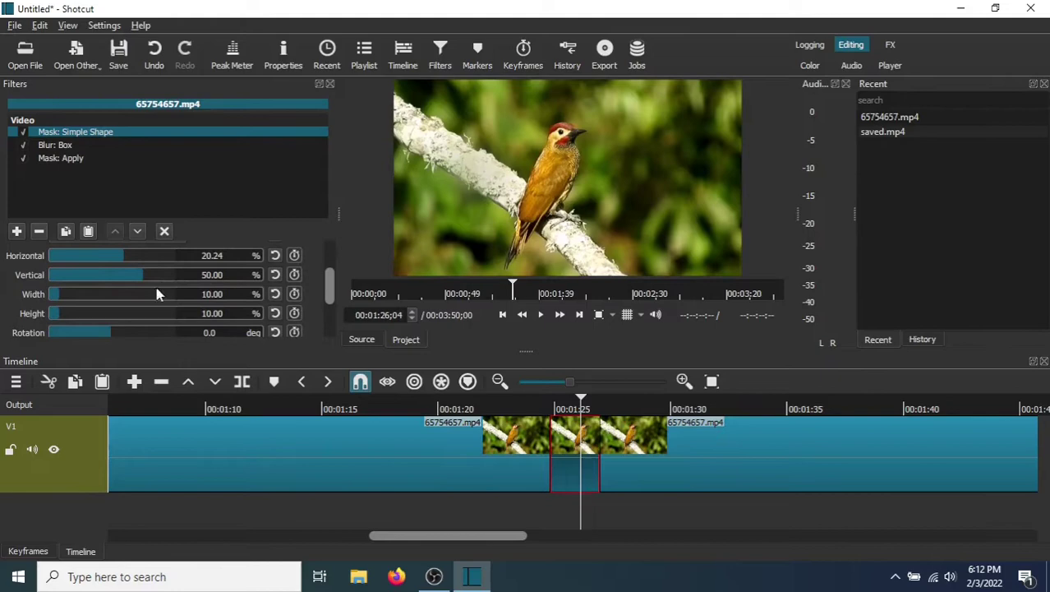
{"action": "left_click_drag", "start_coordinate": [85, 293], "coordinate": [146, 303]}
{"action": "left_click_drag", "start_coordinate": [73, 313], "coordinate": [93, 313]}
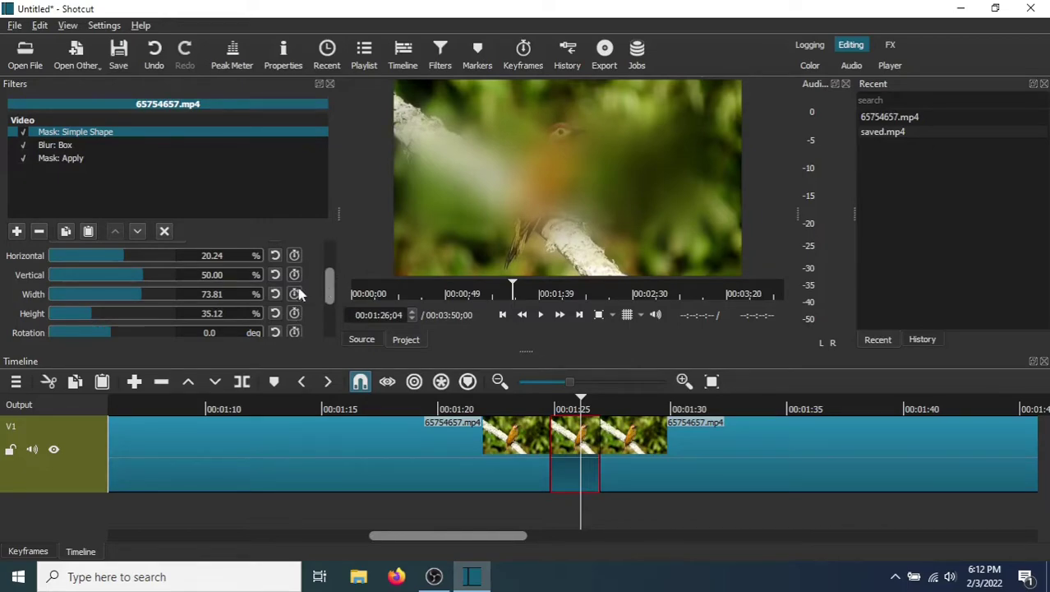
Place the mask at -16.67% horizontal, 40.47% vertical, sized 54.17% by 33.93%, rotated -15°
{"action": "left_click", "coordinate": [141, 275]}
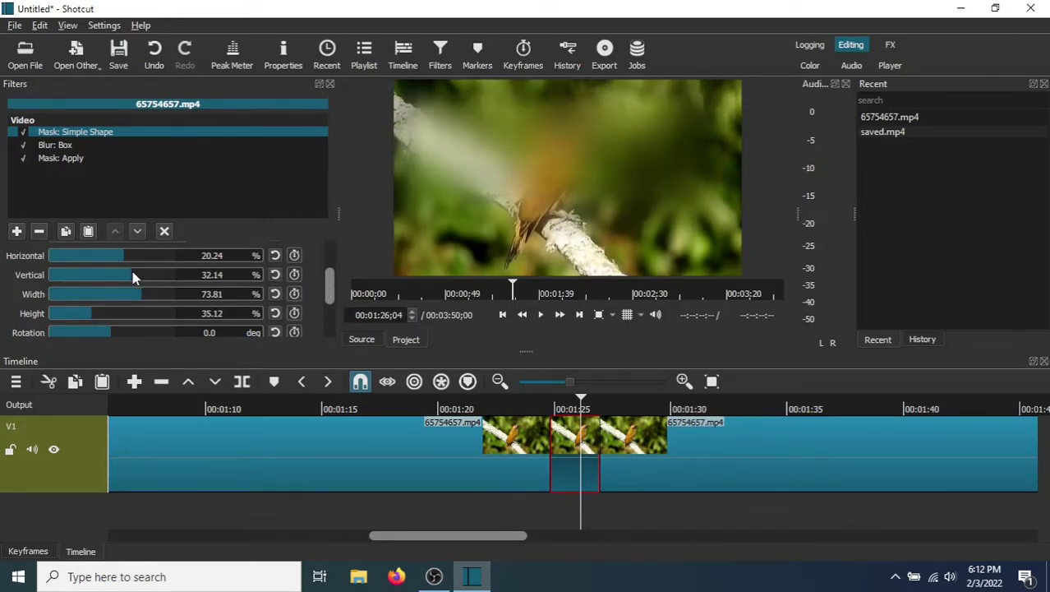
{"action": "left_click_drag", "start_coordinate": [134, 277], "coordinate": [93, 255]}
{"action": "left_click", "coordinate": [106, 257]}
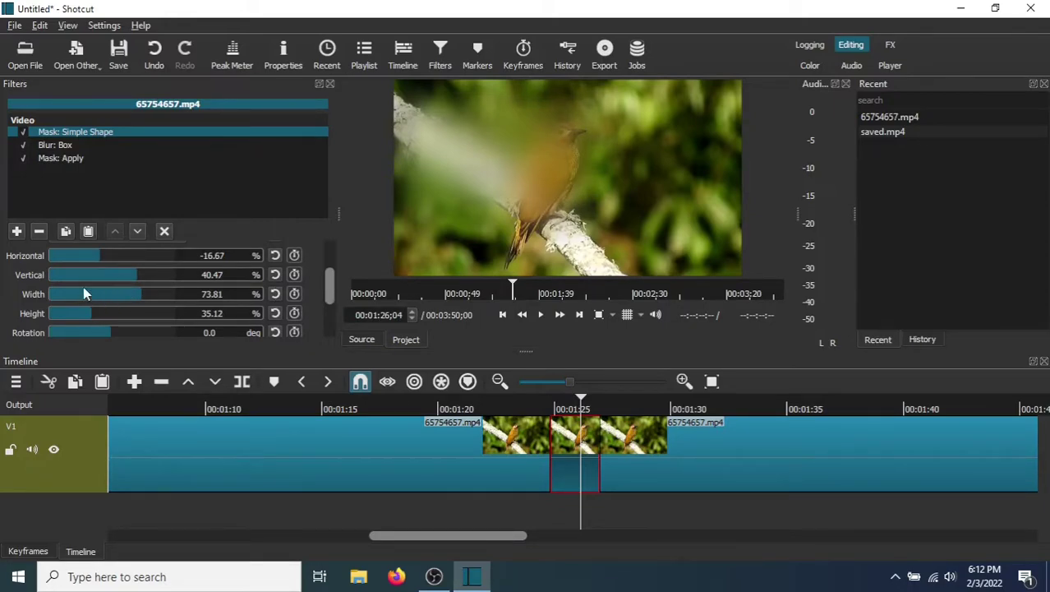
{"action": "left_click", "coordinate": [116, 294]}
{"action": "left_click_drag", "start_coordinate": [329, 293], "coordinate": [332, 299]}
{"action": "scroll", "coordinate": [330, 300], "scroll_direction": "down", "scroll_amount": 1}
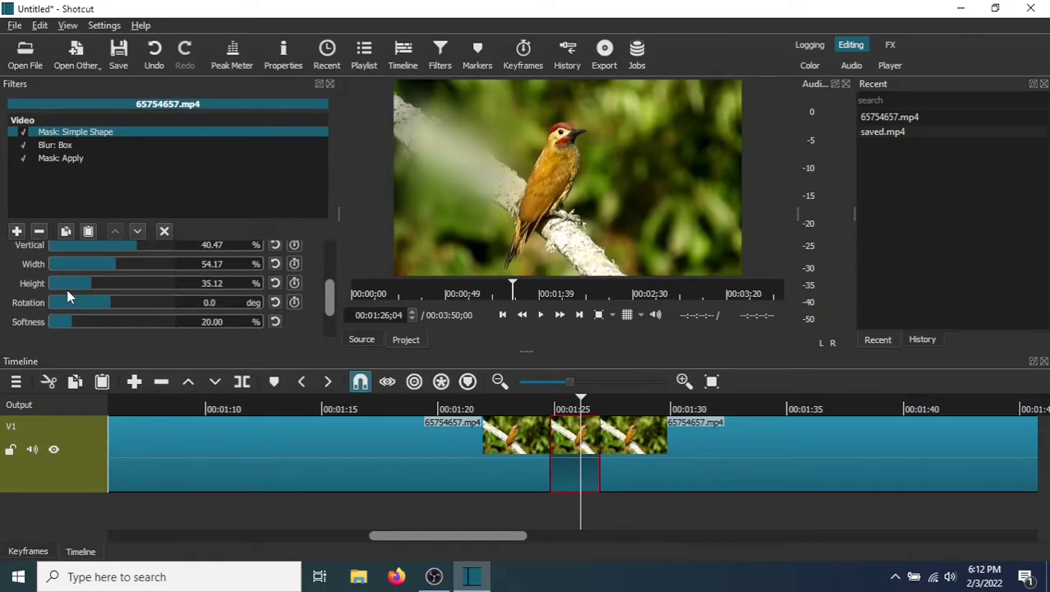
{"action": "left_click_drag", "start_coordinate": [86, 283], "coordinate": [109, 308]}
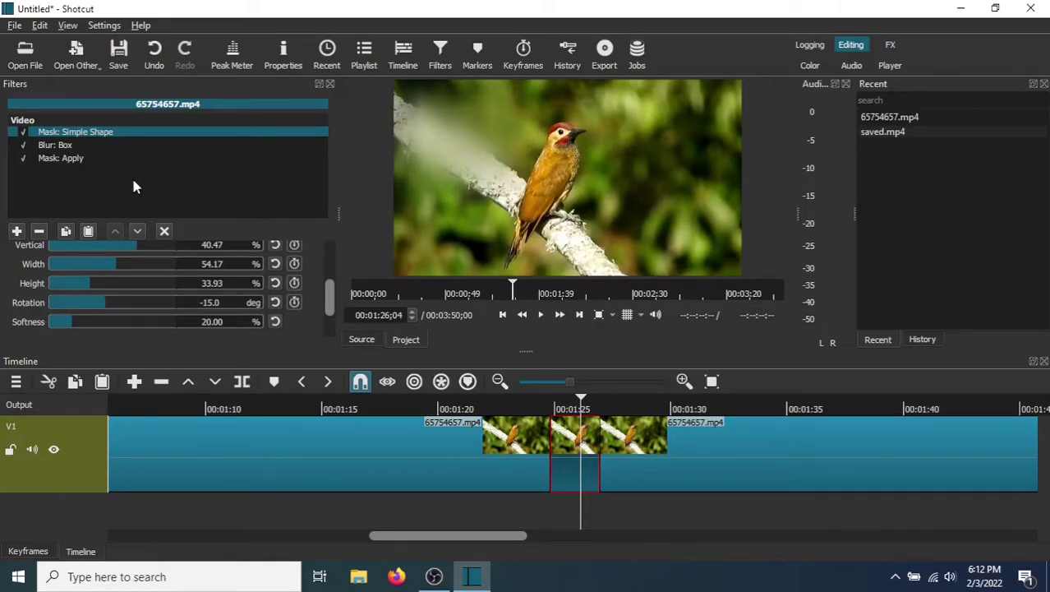
Lower the box blur width, then reshape the mask to 43.45% by 41.67%, 17° rotation, 22.02% softness
{"action": "left_click", "coordinate": [55, 148]}
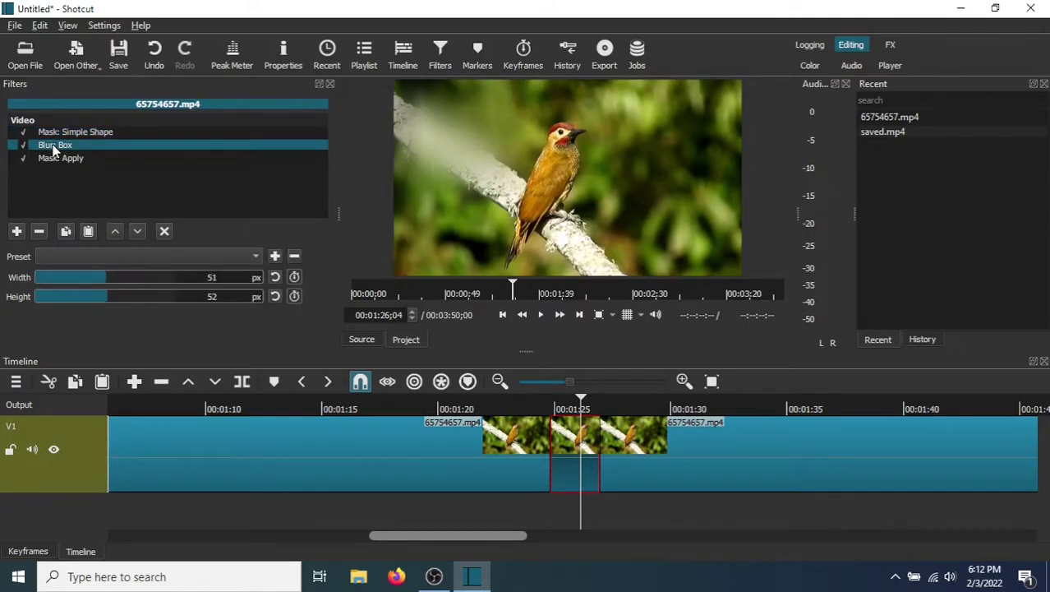
{"action": "mouse_move", "coordinate": [101, 281]}
{"action": "left_mouse_down"}
{"action": "mouse_move", "coordinate": [88, 282]}
{"action": "mouse_move", "coordinate": [157, 281]}
{"action": "mouse_move", "coordinate": [110, 281]}
{"action": "left_mouse_up"}
{"action": "left_click", "coordinate": [75, 131]}
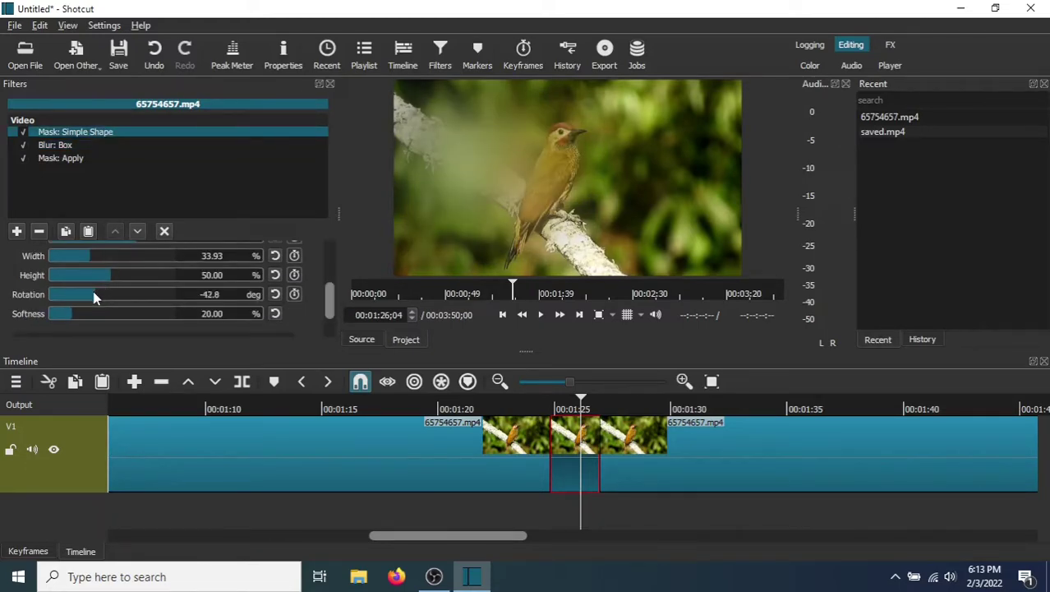
{"action": "mouse_move", "coordinate": [93, 297]}
{"action": "left_mouse_down"}
{"action": "mouse_move", "coordinate": [132, 298]}
{"action": "mouse_move", "coordinate": [113, 298]}
{"action": "left_mouse_up"}
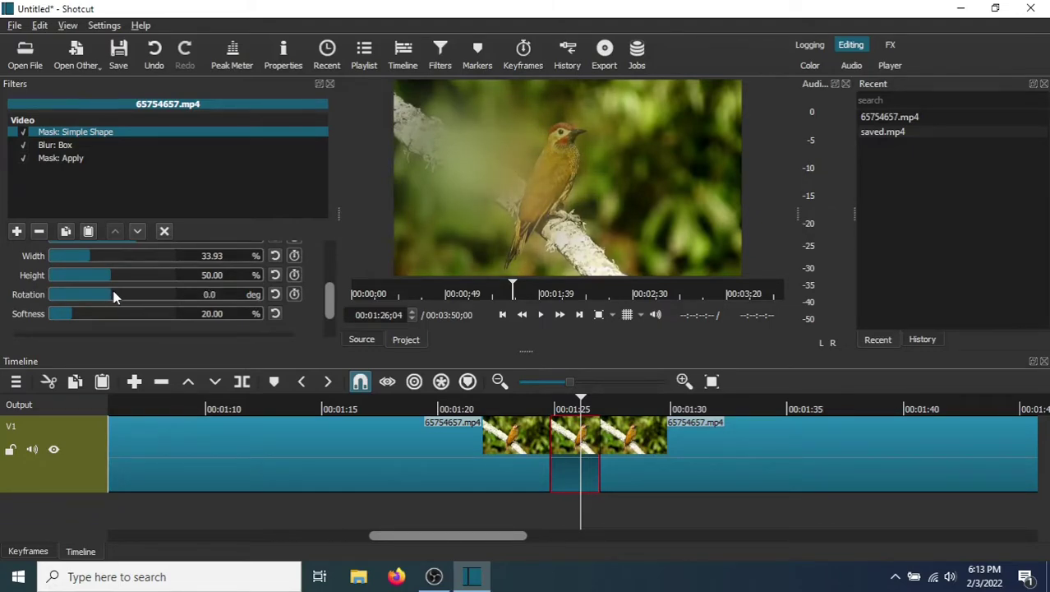
{"action": "left_click_drag", "start_coordinate": [329, 300], "coordinate": [327, 331]}
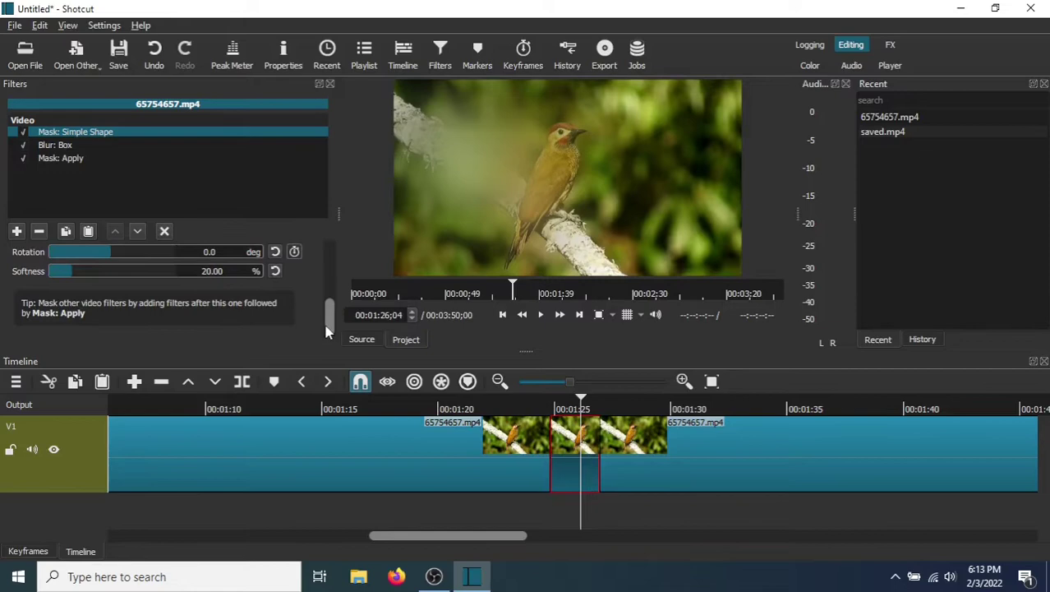
{"action": "scroll", "coordinate": [101, 270], "scroll_direction": "up", "scroll_amount": 5}
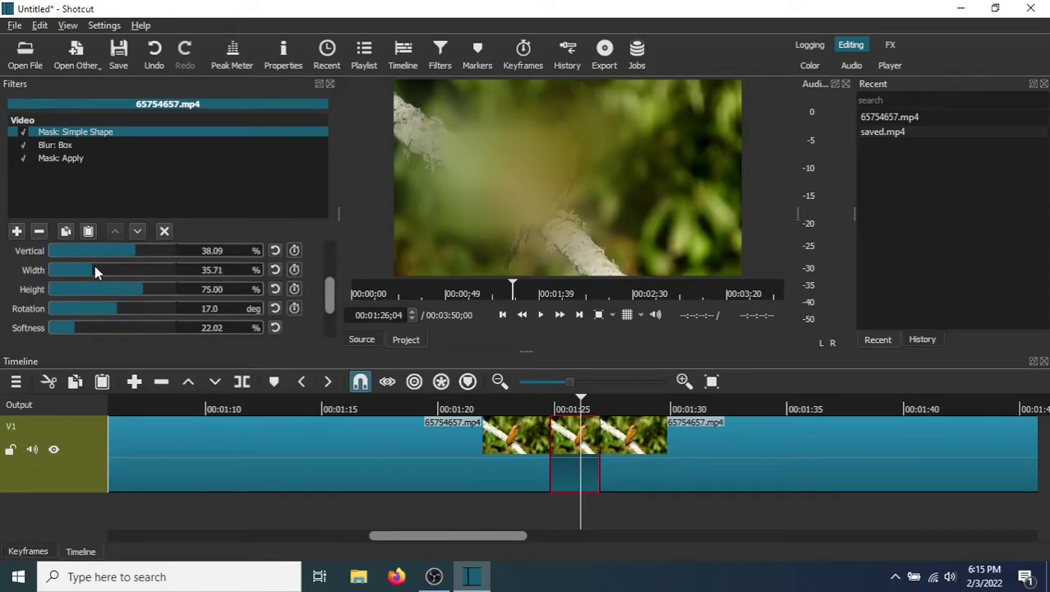
{"action": "mouse_move", "coordinate": [95, 273]}
{"action": "left_mouse_down"}
{"action": "mouse_move", "coordinate": [138, 293]}
{"action": "mouse_move", "coordinate": [80, 289]}
{"action": "mouse_move", "coordinate": [102, 290]}
{"action": "left_mouse_up"}
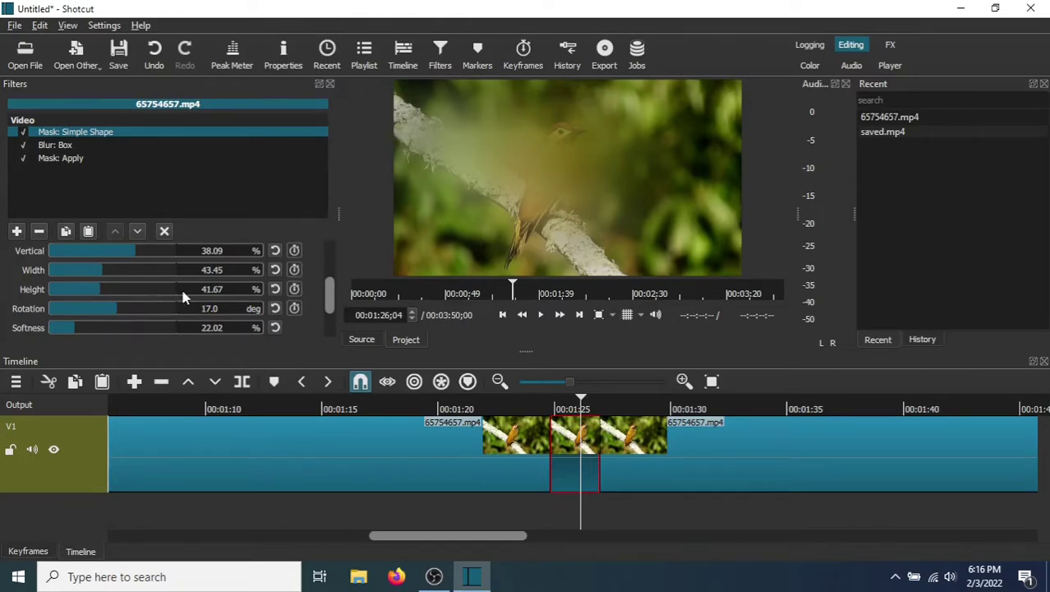
Raise the box blur to 99 px wide and 45 px high
{"action": "left_click", "coordinate": [66, 146]}
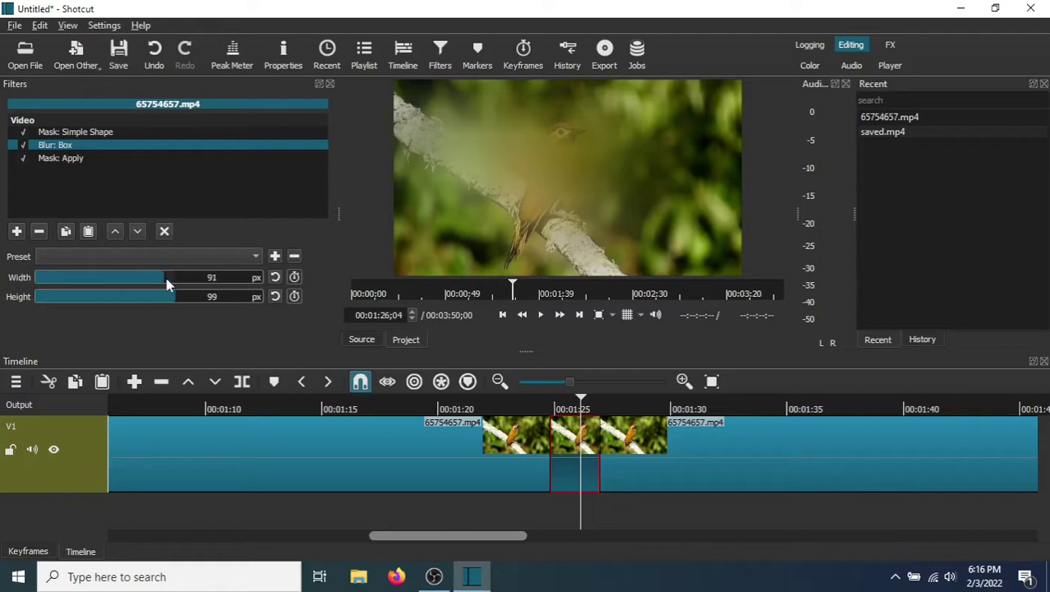
{"action": "left_click_drag", "start_coordinate": [166, 284], "coordinate": [102, 298]}
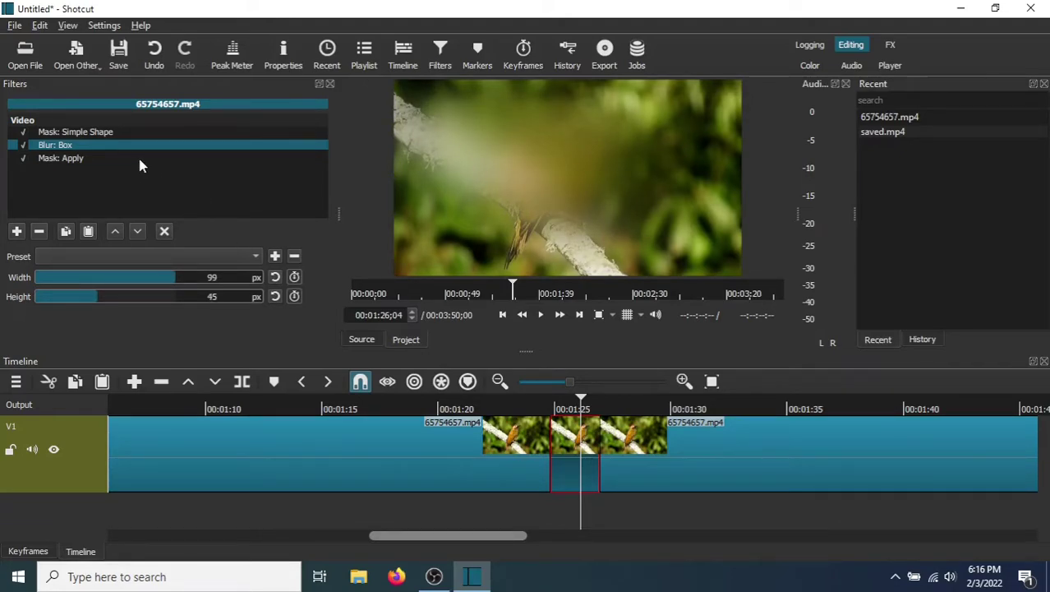
{"action": "left_click", "coordinate": [94, 159]}
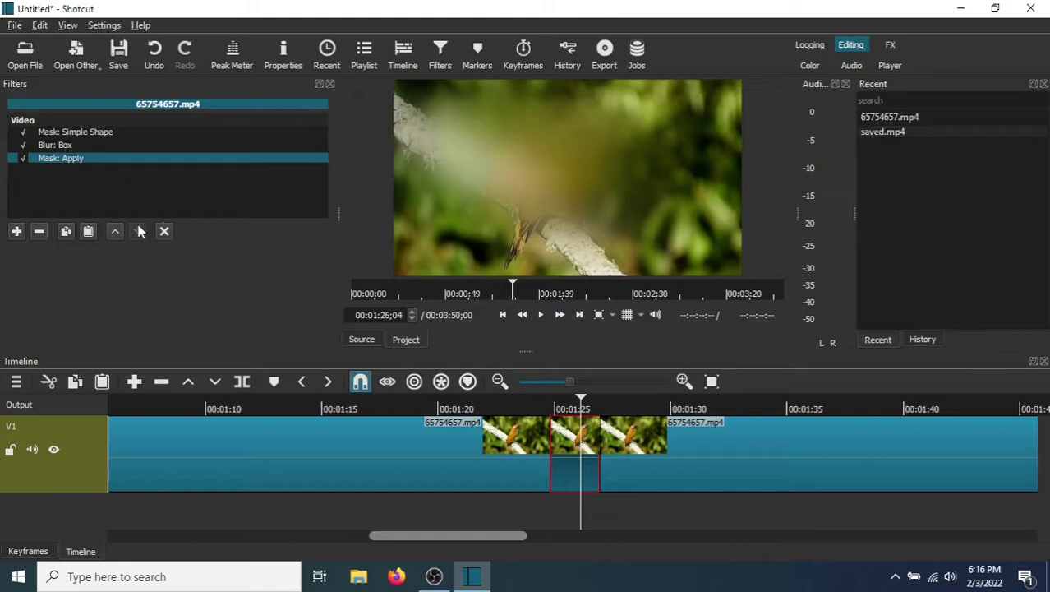
Move the mask up to 7.14% vertical and shrink it to 41.67% by 38.10%
{"action": "left_click", "coordinate": [145, 132]}
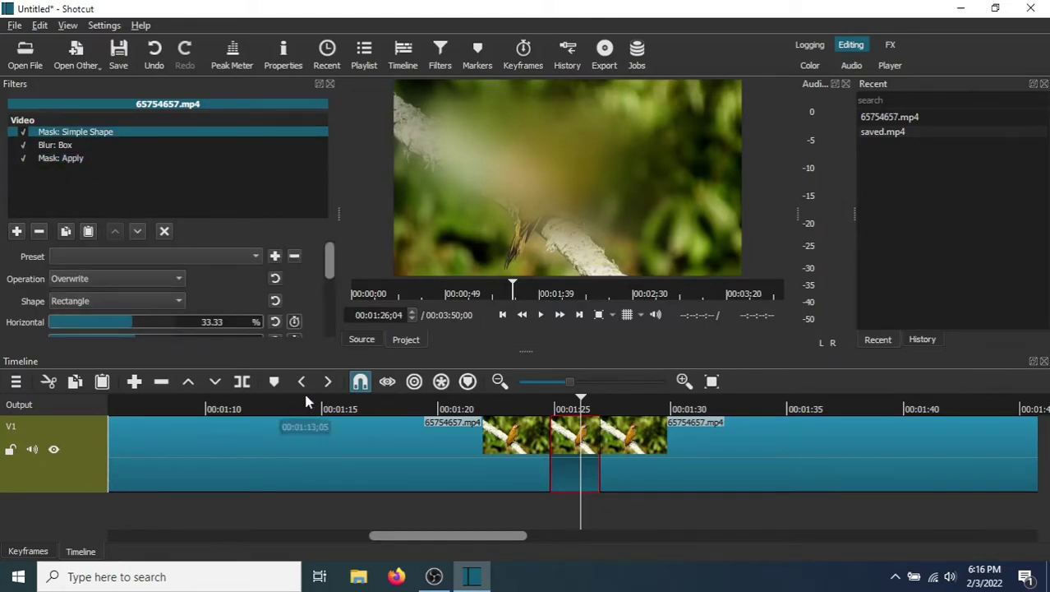
{"action": "scroll", "coordinate": [330, 258], "scroll_direction": "down", "scroll_amount": 2}
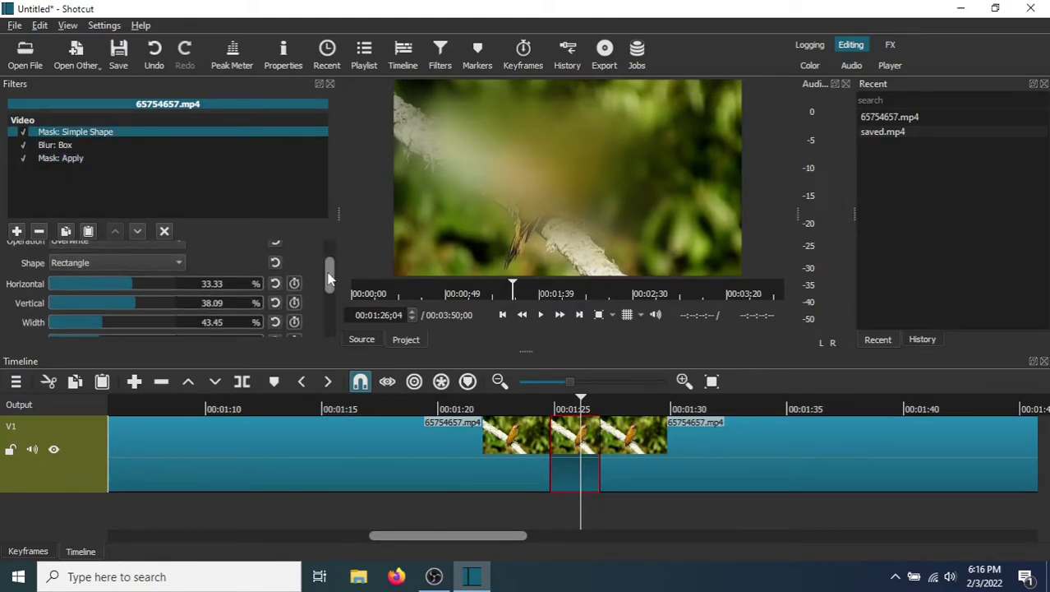
{"action": "left_click_drag", "start_coordinate": [138, 296], "coordinate": [116, 299]}
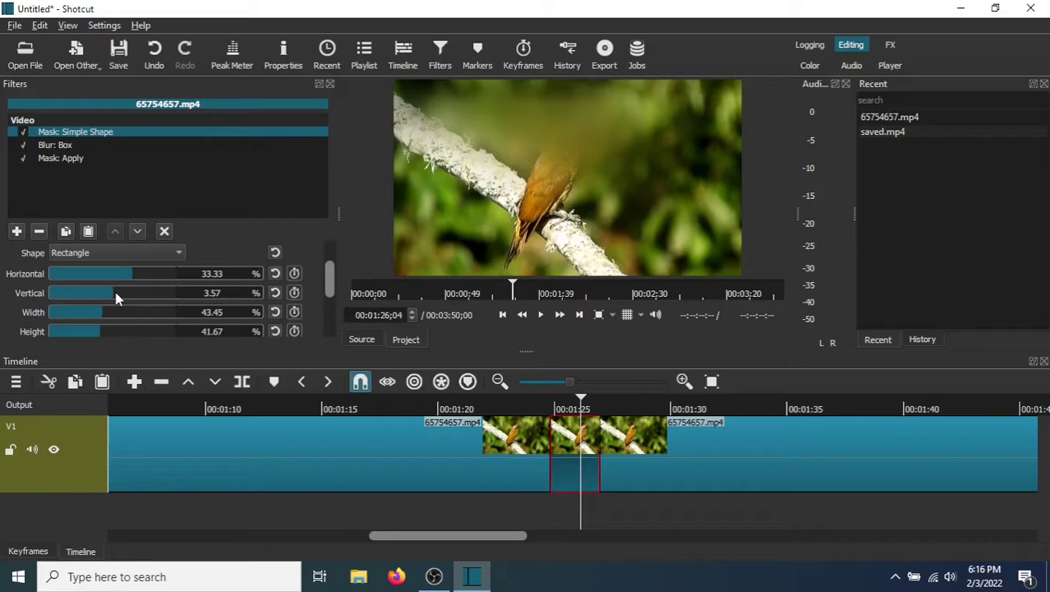
{"action": "left_click_drag", "start_coordinate": [115, 299], "coordinate": [103, 321]}
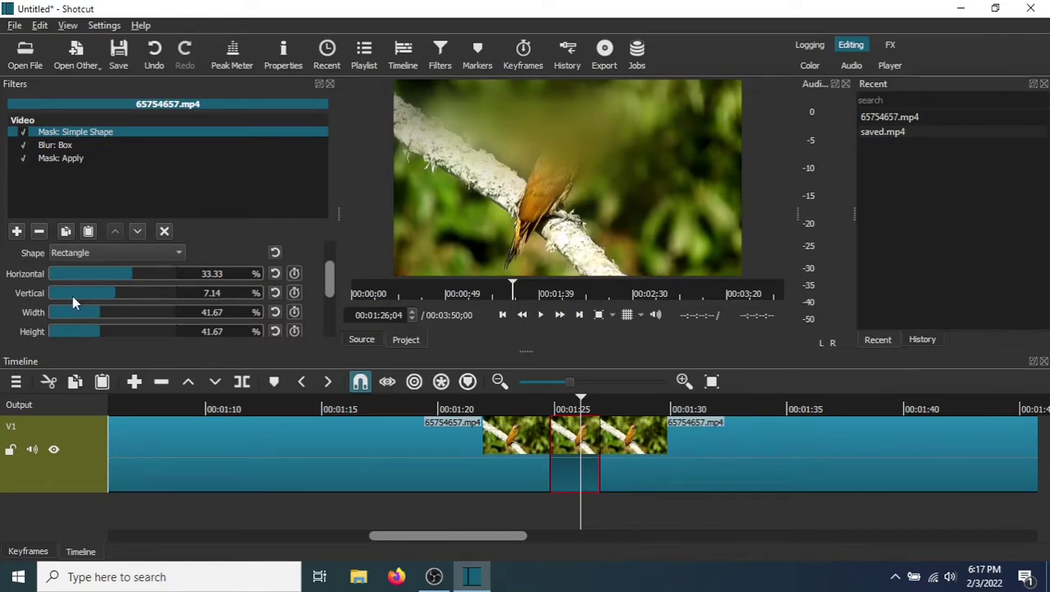
{"action": "mouse_move", "coordinate": [101, 335]}
{"action": "left_mouse_down"}
{"action": "mouse_move", "coordinate": [114, 337]}
{"action": "mouse_move", "coordinate": [98, 339]}
{"action": "left_mouse_up"}
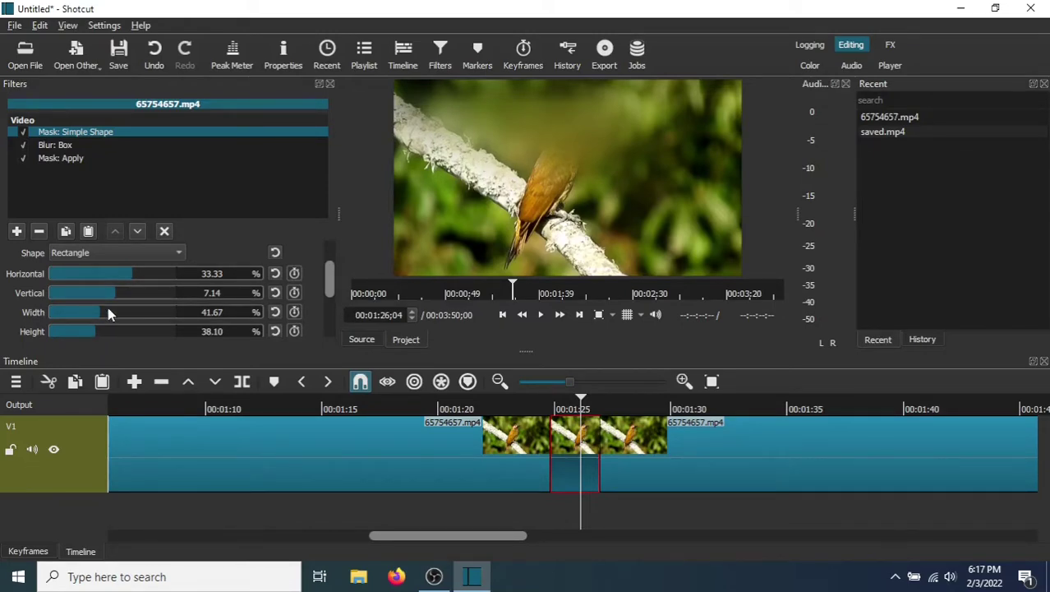
Retune the box blur to 99 px wide and 55 px high
{"action": "left_click", "coordinate": [71, 145]}
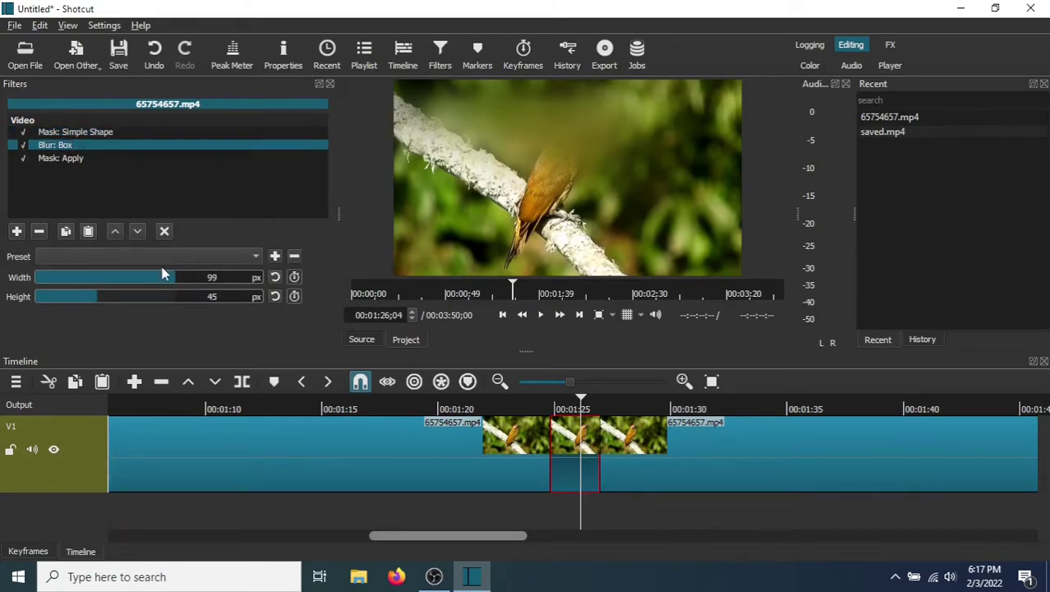
{"action": "left_click_drag", "start_coordinate": [174, 274], "coordinate": [203, 282]}
{"action": "mouse_move", "coordinate": [110, 296]}
{"action": "left_mouse_down"}
{"action": "mouse_move", "coordinate": [162, 297]}
{"action": "mouse_move", "coordinate": [115, 300]}
{"action": "left_mouse_up"}
{"action": "left_click", "coordinate": [74, 159]}
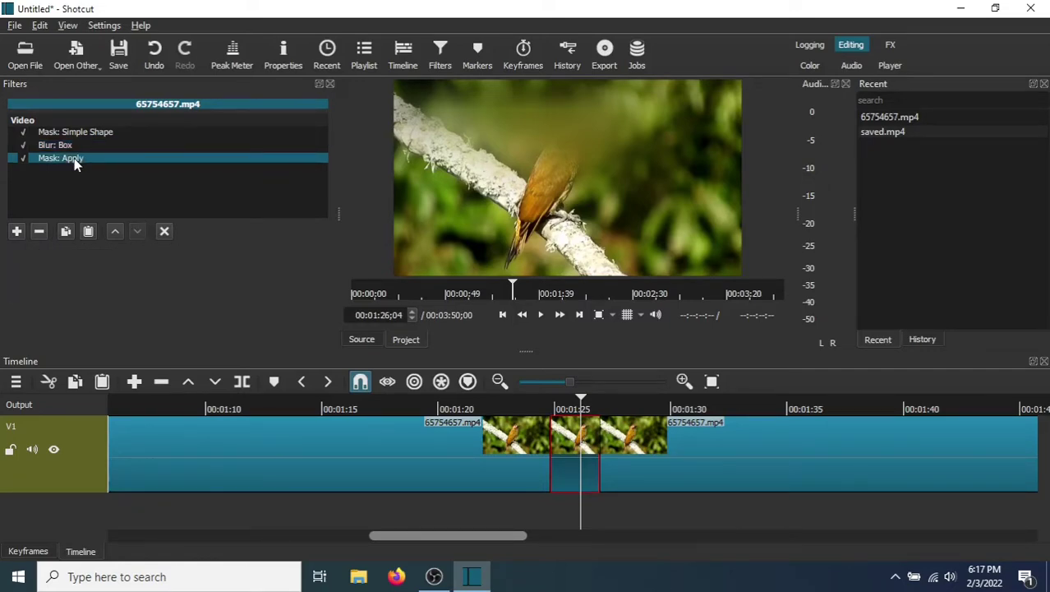
Recentre the mask horizontally, then slide it left over the bird's head
{"action": "left_click", "coordinate": [79, 136]}
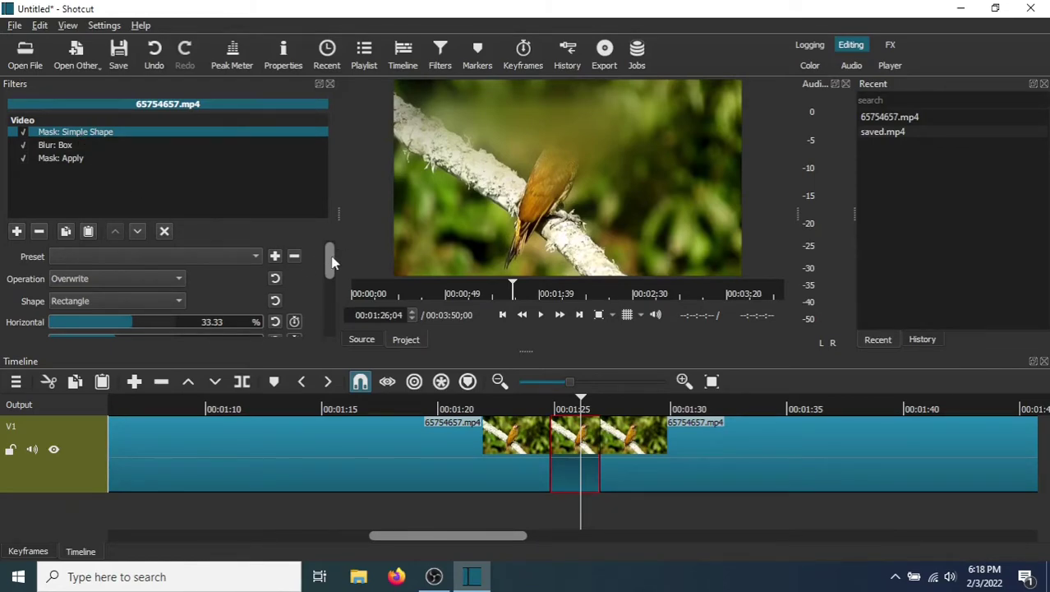
{"action": "left_click_drag", "start_coordinate": [330, 263], "coordinate": [328, 283]}
{"action": "left_click", "coordinate": [276, 273]}
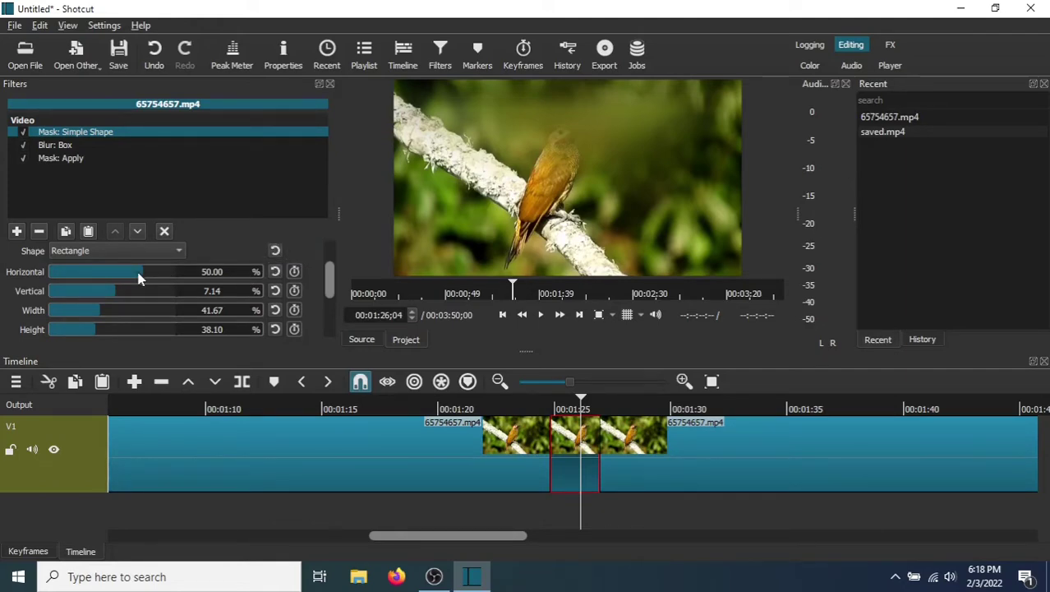
{"action": "left_click_drag", "start_coordinate": [138, 278], "coordinate": [2, 318]}
{"action": "key", "text": "Down"}
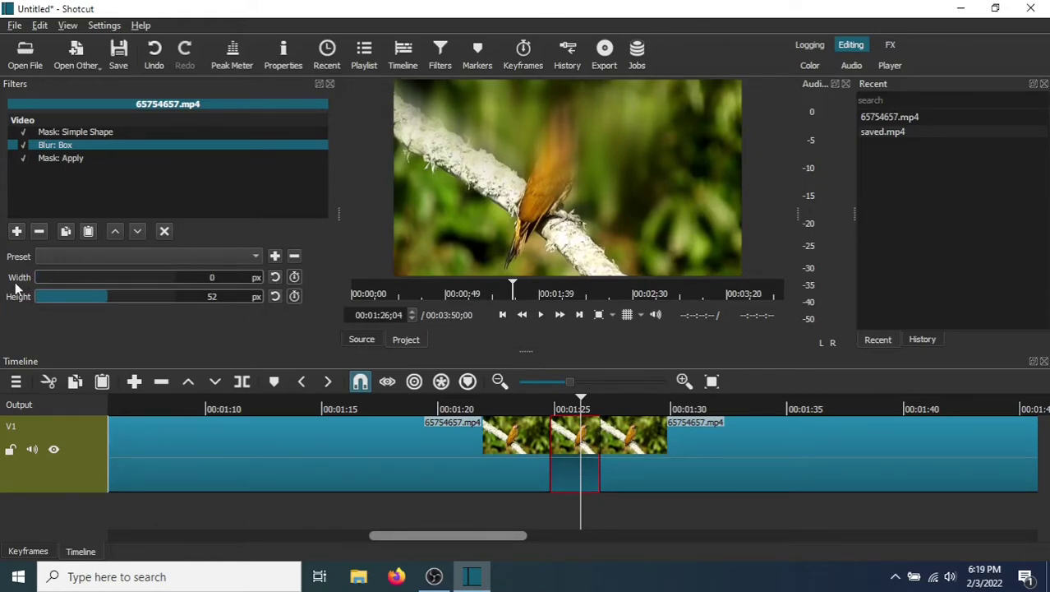
Lower the box blur height to 45 px, keeping the width at 0 px
{"action": "mouse_move", "coordinate": [105, 296]}
{"action": "left_mouse_down"}
{"action": "mouse_move", "coordinate": [43, 296]}
{"action": "mouse_move", "coordinate": [96, 307]}
{"action": "left_mouse_up"}
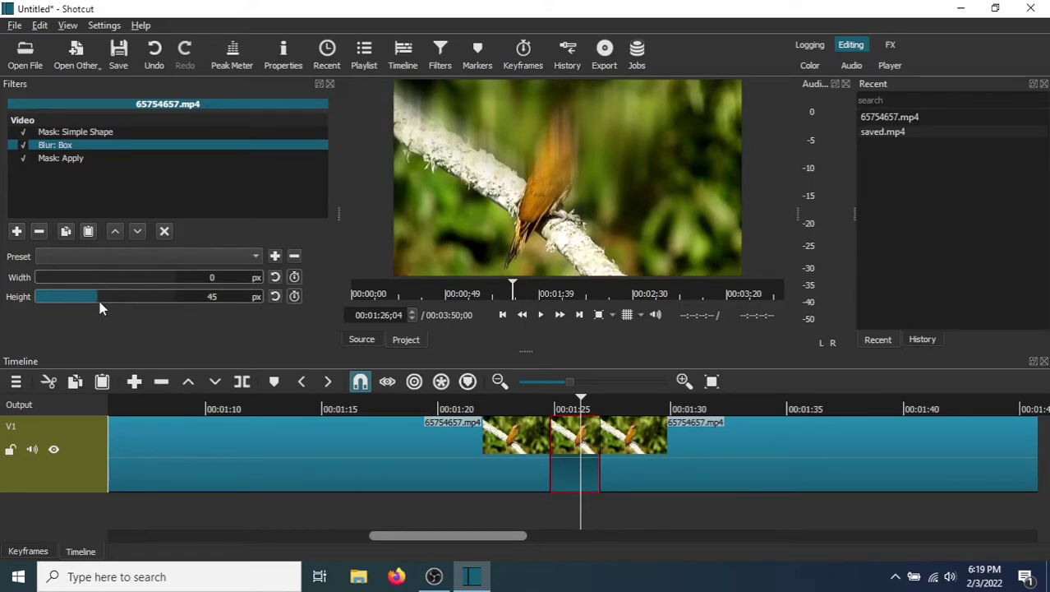
Position the Simple Shape mask on the bird's head: horizontal 22.62%, vertical -10.70%, width 44.64%
{"action": "left_click", "coordinate": [78, 133]}
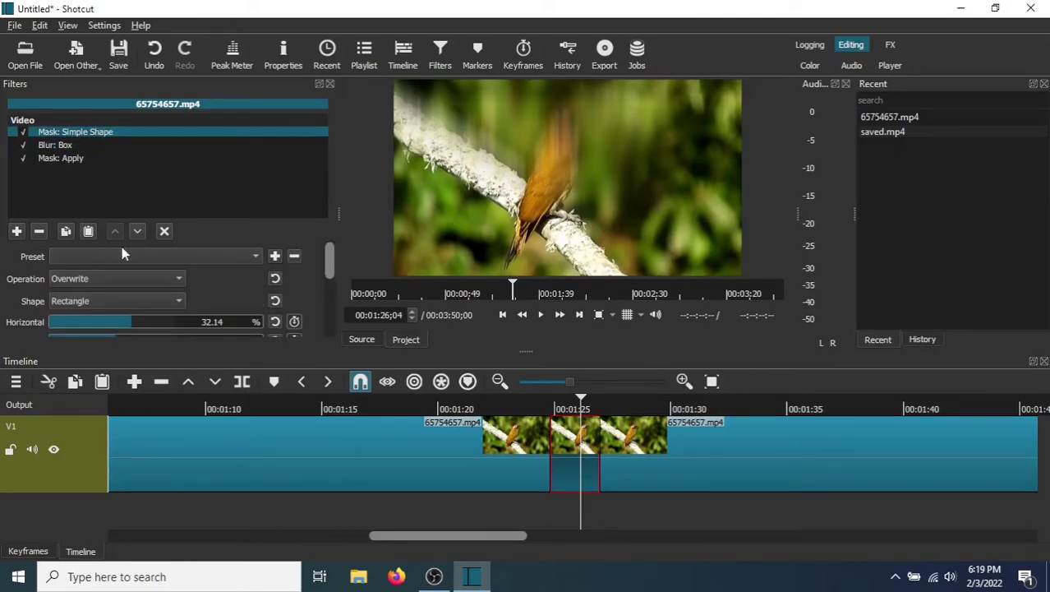
{"action": "left_click_drag", "start_coordinate": [330, 262], "coordinate": [328, 275]}
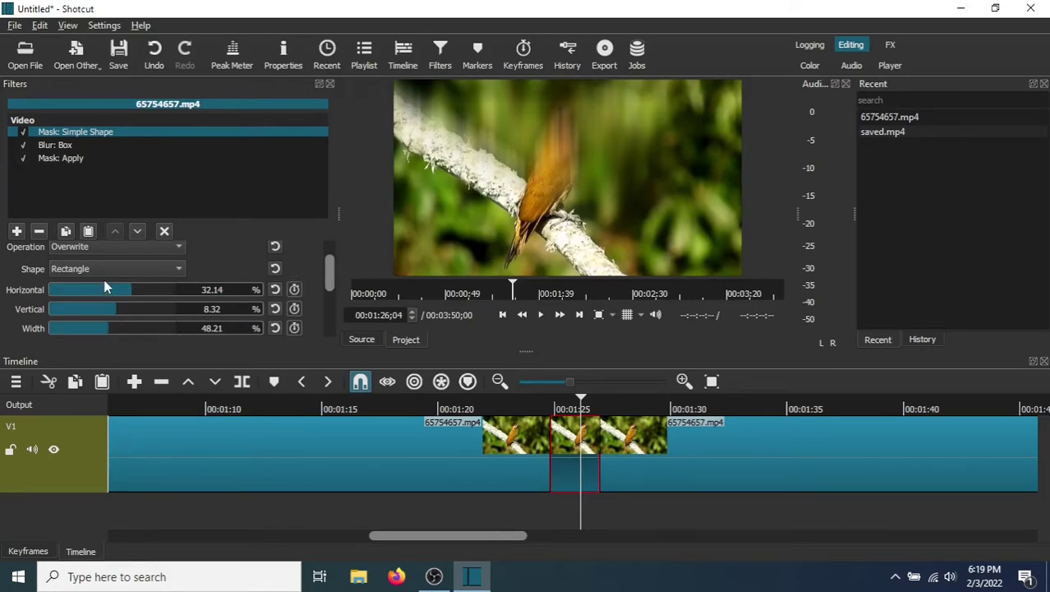
{"action": "left_click_drag", "start_coordinate": [124, 295], "coordinate": [109, 320]}
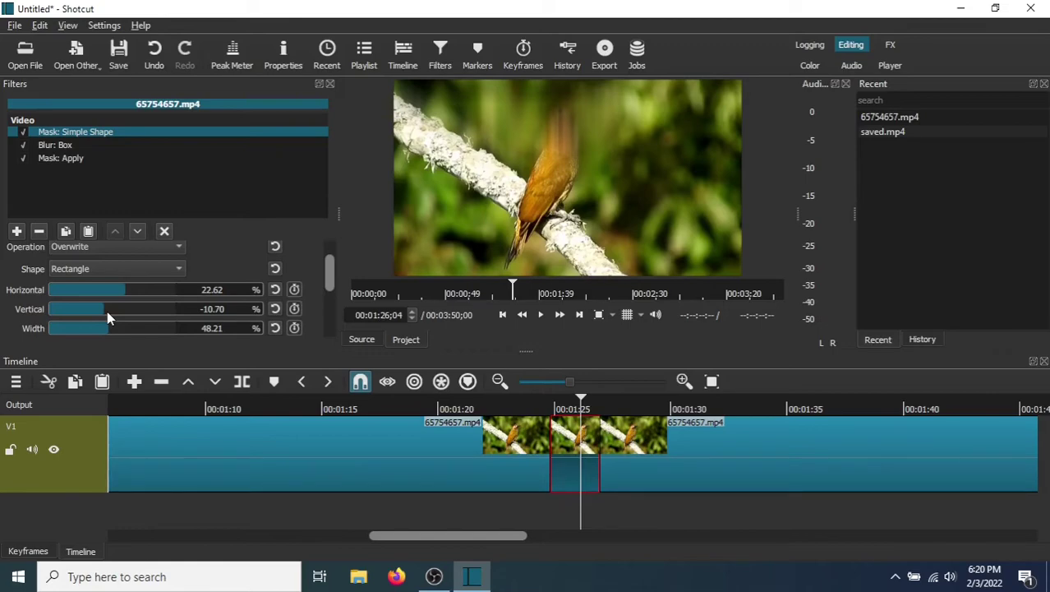
{"action": "left_click_drag", "start_coordinate": [108, 313], "coordinate": [108, 335]}
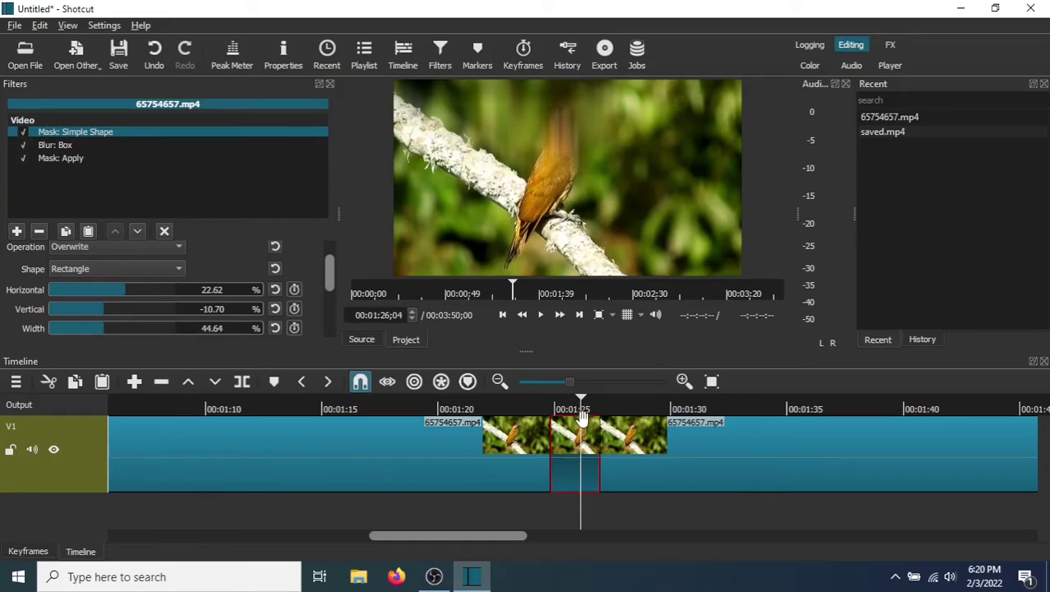
Move the playhead to 00:01:27;23 to preview the clip past the masked section
{"action": "left_click_drag", "start_coordinate": [582, 400], "coordinate": [619, 406]}
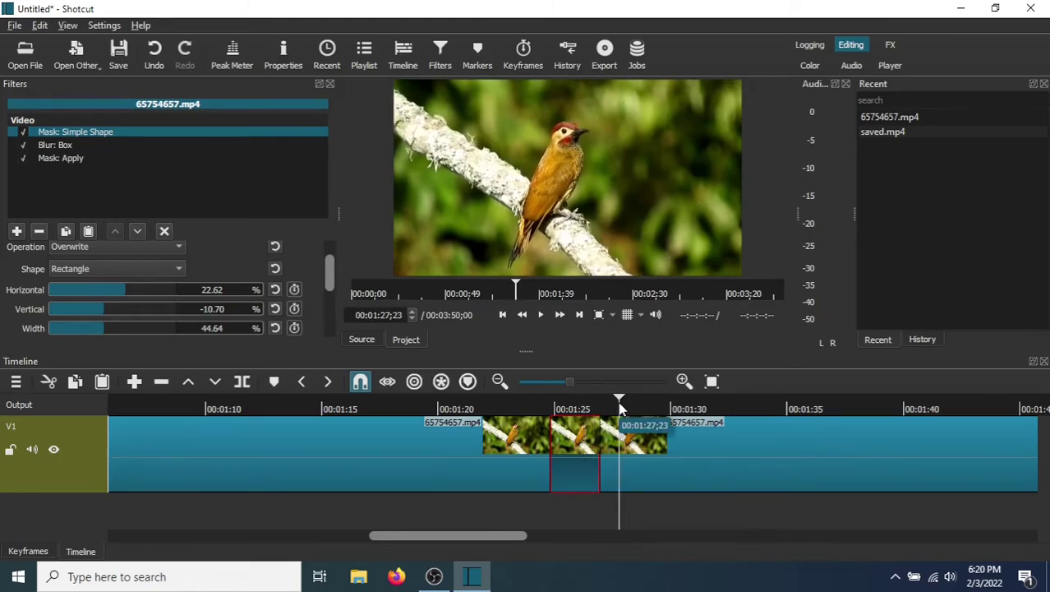